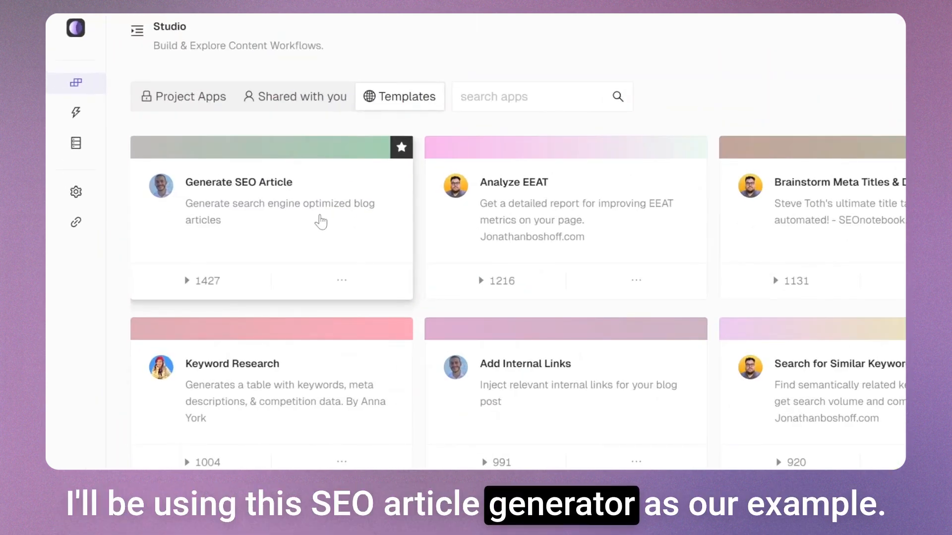
Open the Generate SEO Article template and review its topic, keywords, blog type and word count fields
left_click(321, 221)
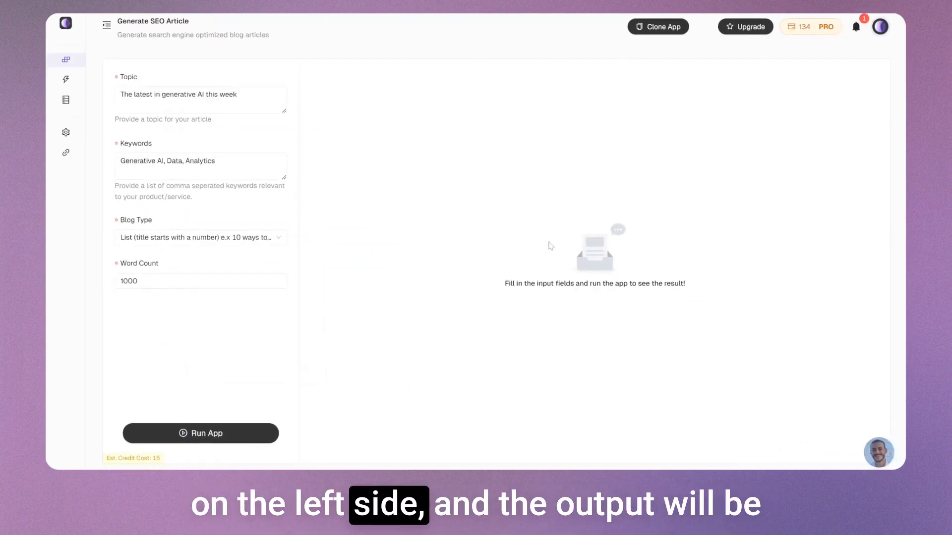
left_click(283, 99)
left_click(279, 166)
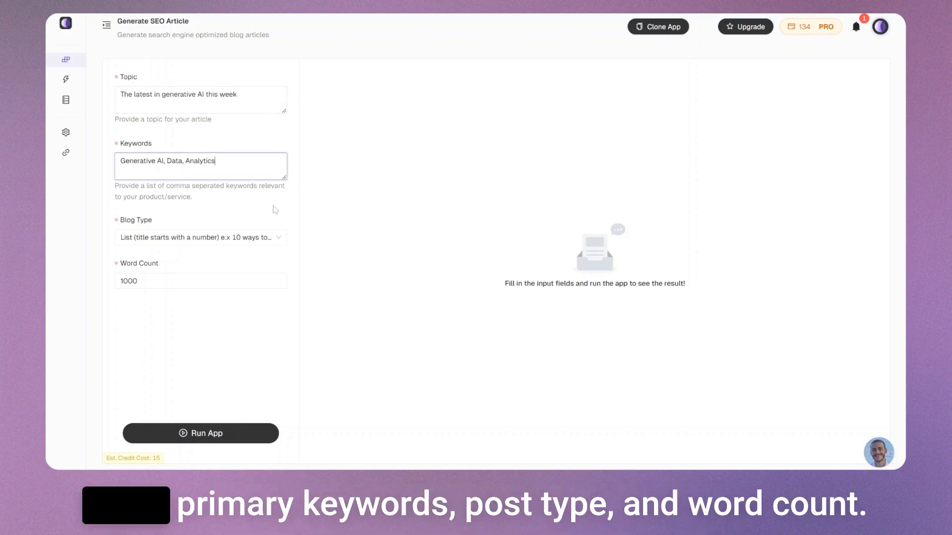
left_click(267, 239)
left_click(198, 255)
left_click(246, 281)
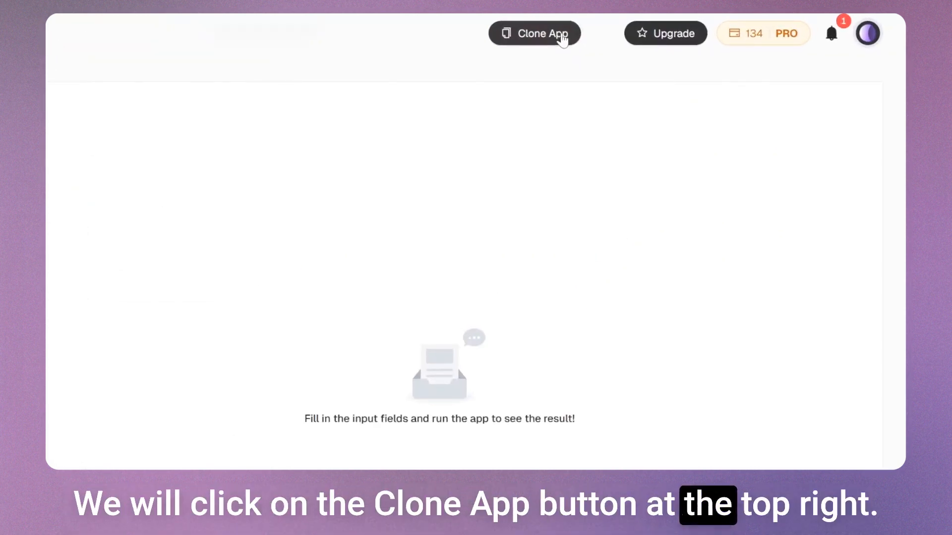
Clone the template app and look over its workflow from the first function step to the text output
left_click(561, 37)
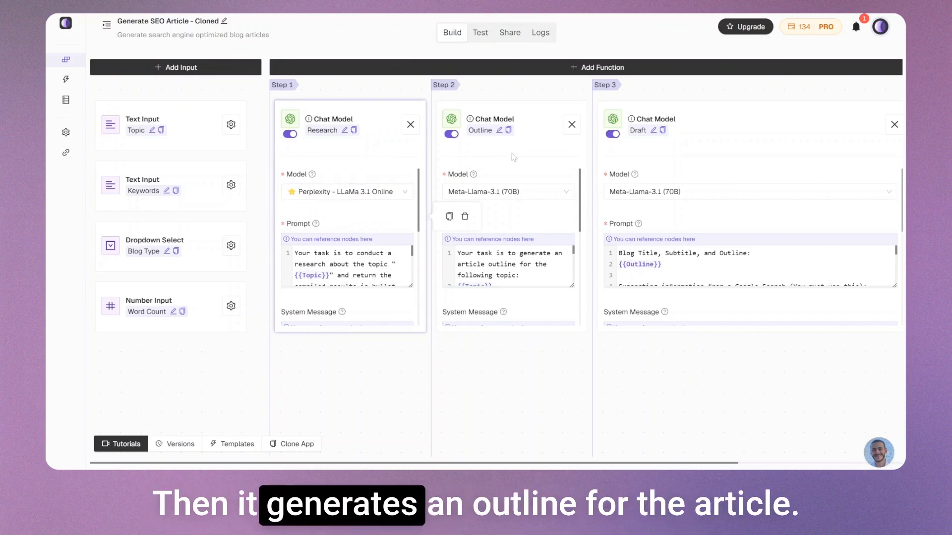
scroll(674, 162, "right", 5)
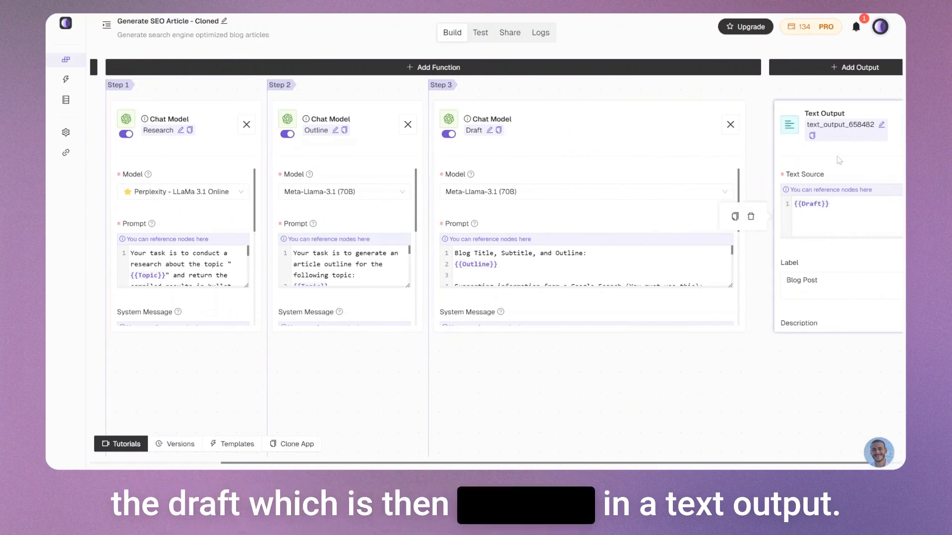
scroll(529, 361, "left", 5)
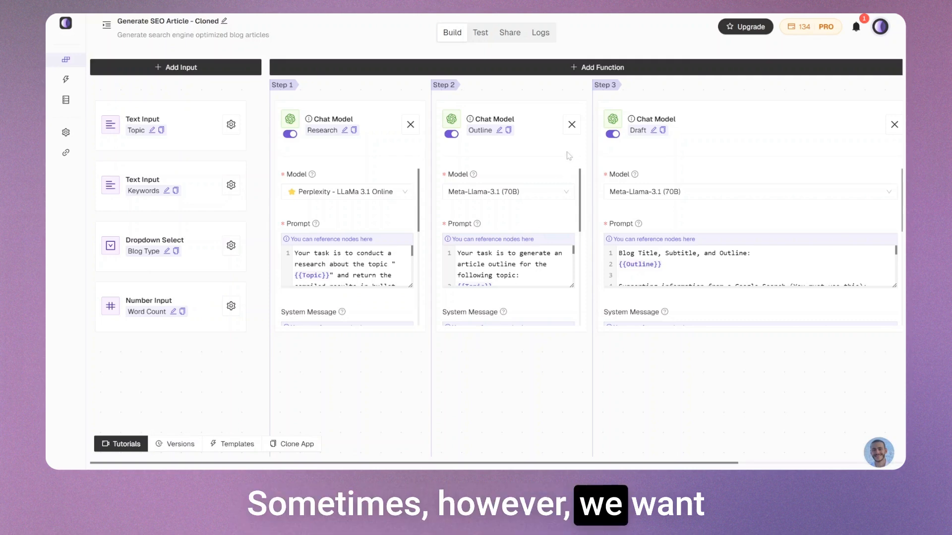
Collapse the Outline node and move it into Step 1 beneath the Research node
left_click(571, 125)
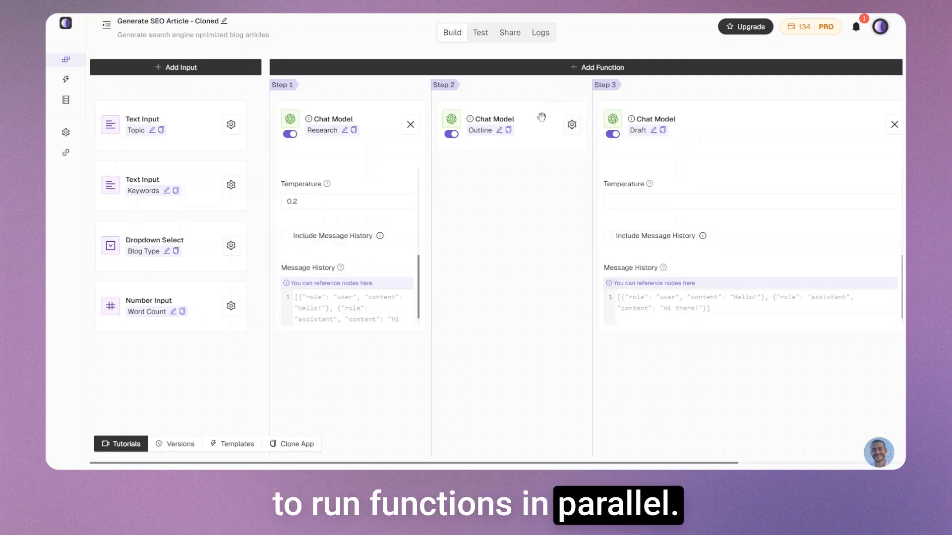
left_click_drag(541, 117, 517, 355)
left_click_drag(392, 368, 385, 364)
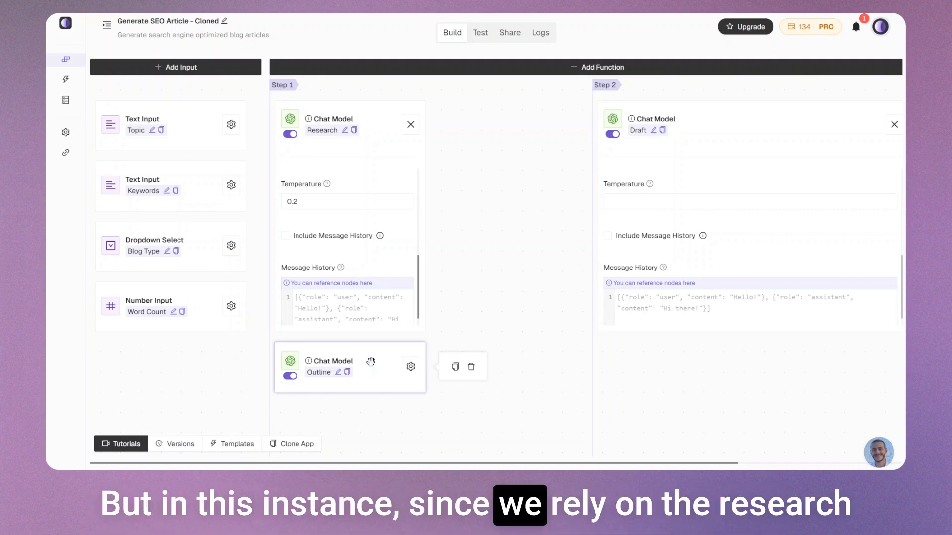
Move the Outline node back into its own step between Research and Draft
left_click_drag(370, 361, 427, 367)
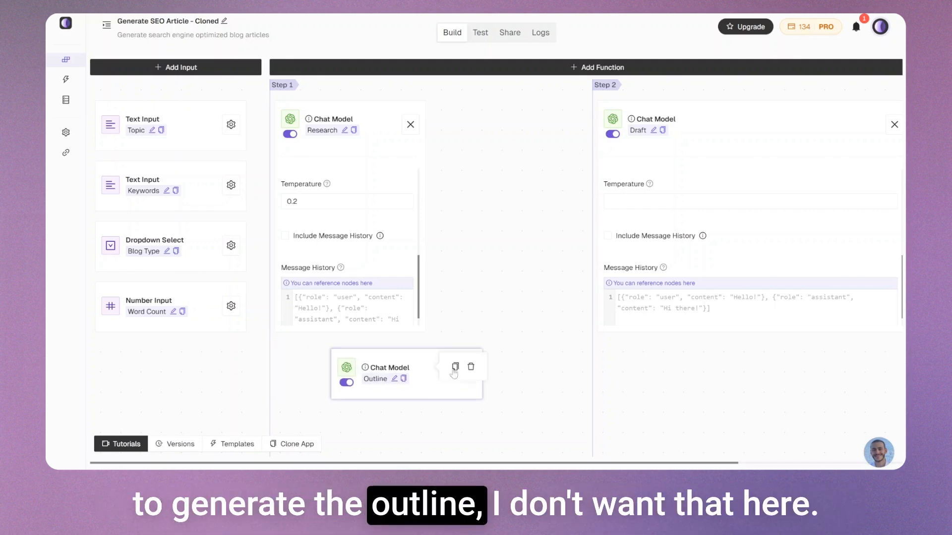
left_click_drag(546, 188, 528, 130)
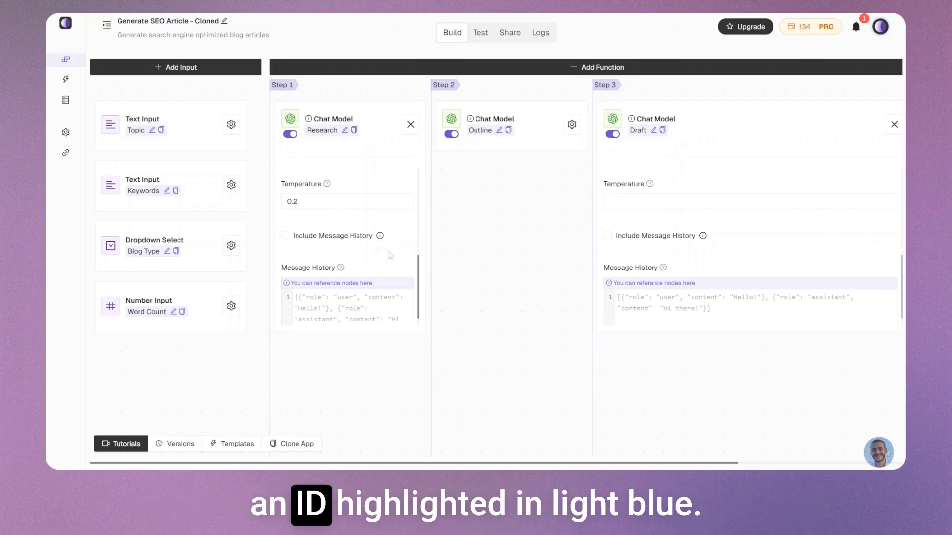
Open the Research node's ID for editing and leave it without entering a new one
left_click(345, 130)
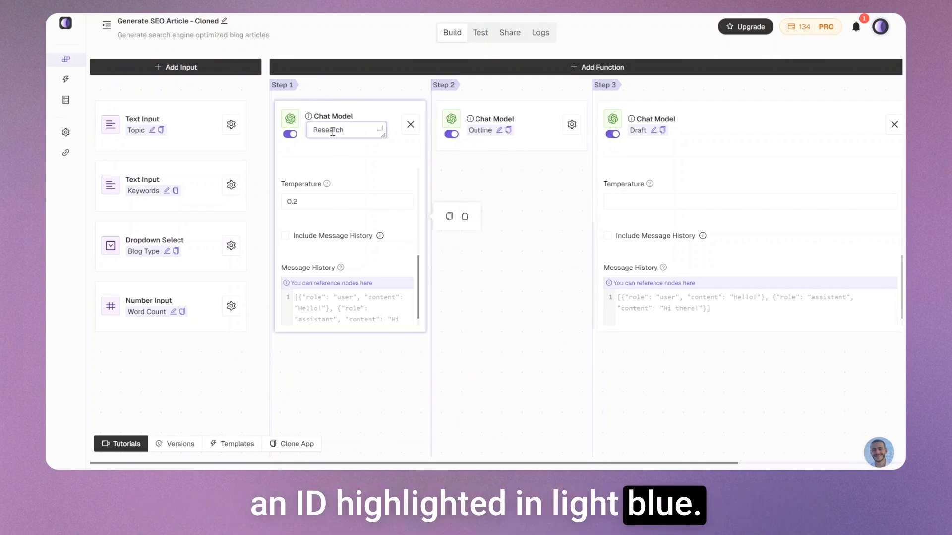
left_click_drag(342, 131, 306, 128)
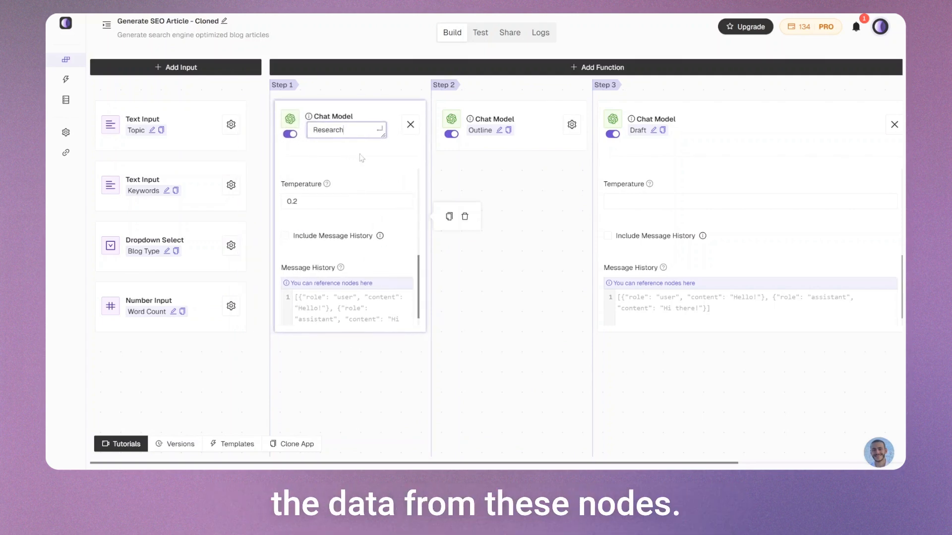
left_click(362, 157)
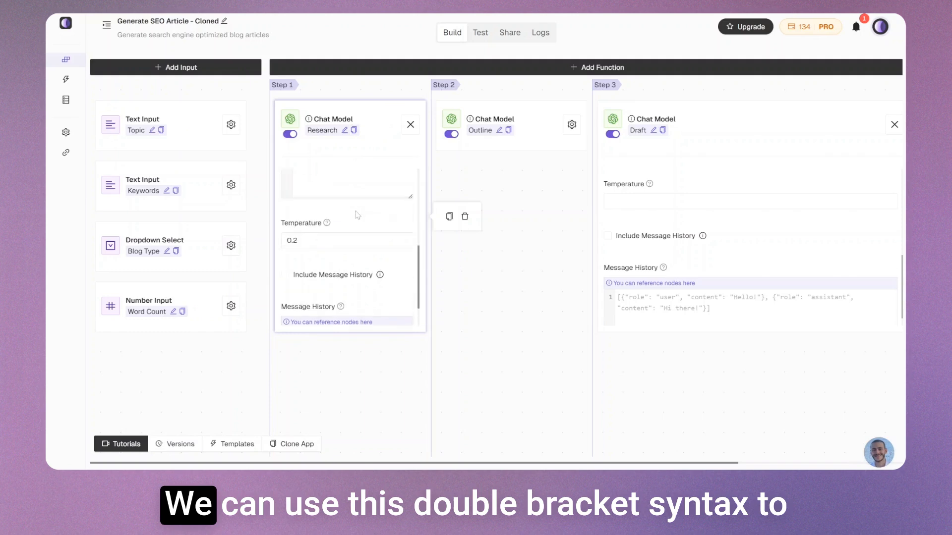
Try to reference the Outline node by adding {{Outline}} on a new line at the end of the Research prompt
scroll(358, 215, "up", 5)
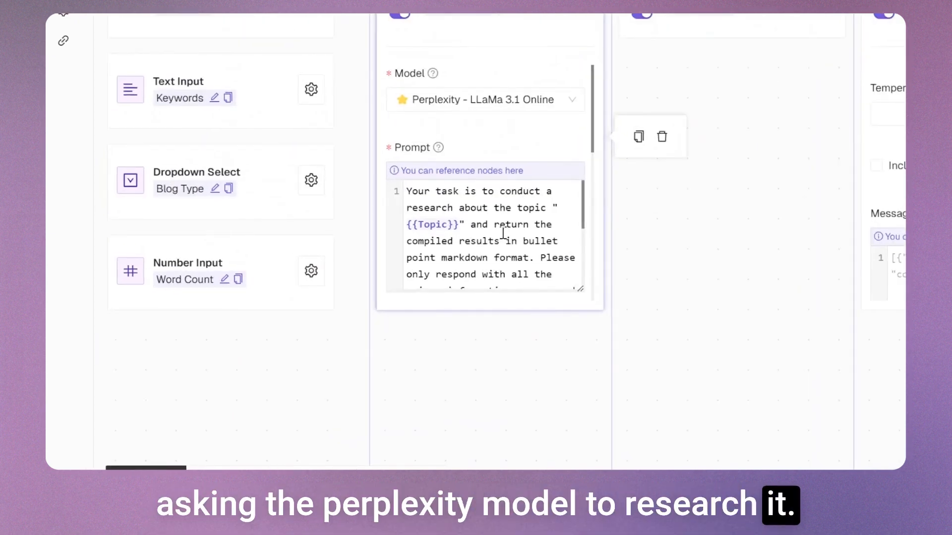
left_click(562, 243)
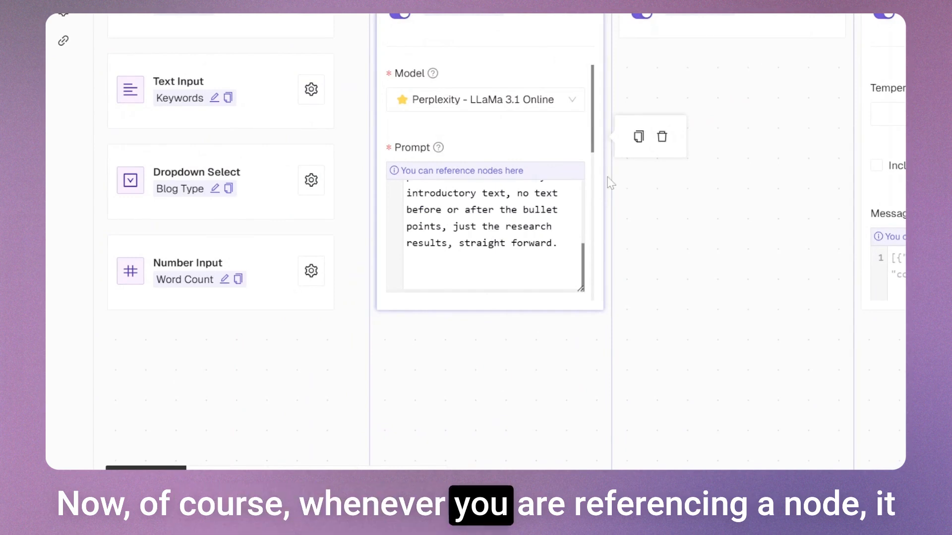
key("Return")
key("Return")
type("{{")
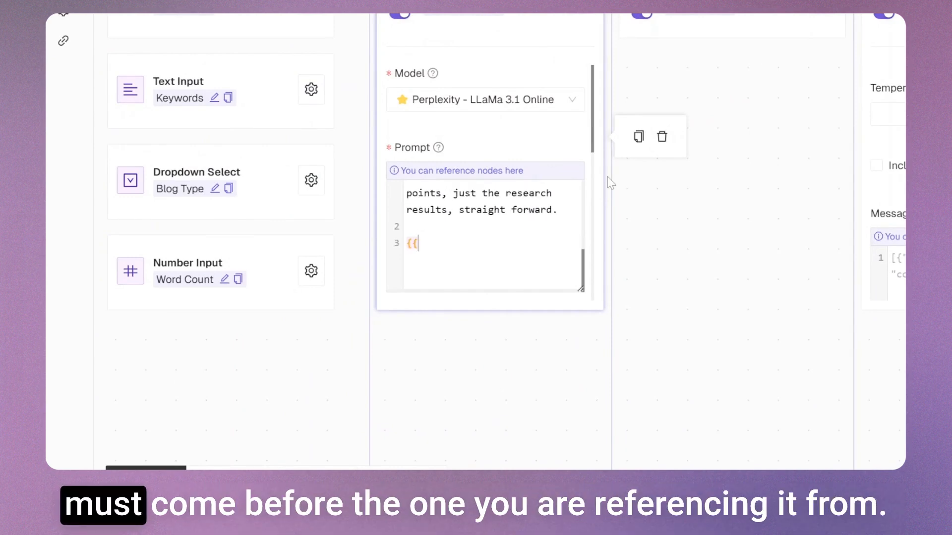
type("Outline}}")
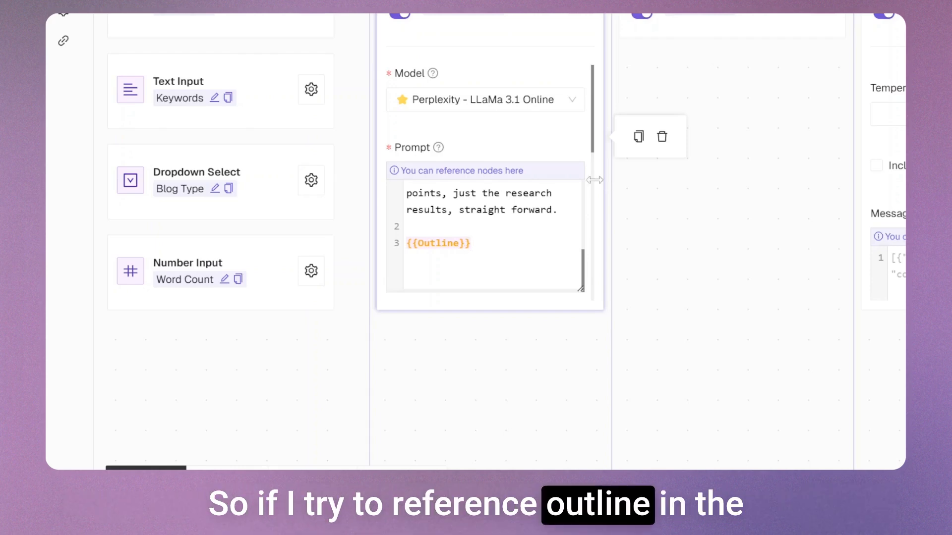
scroll(489, 253, "down", 2)
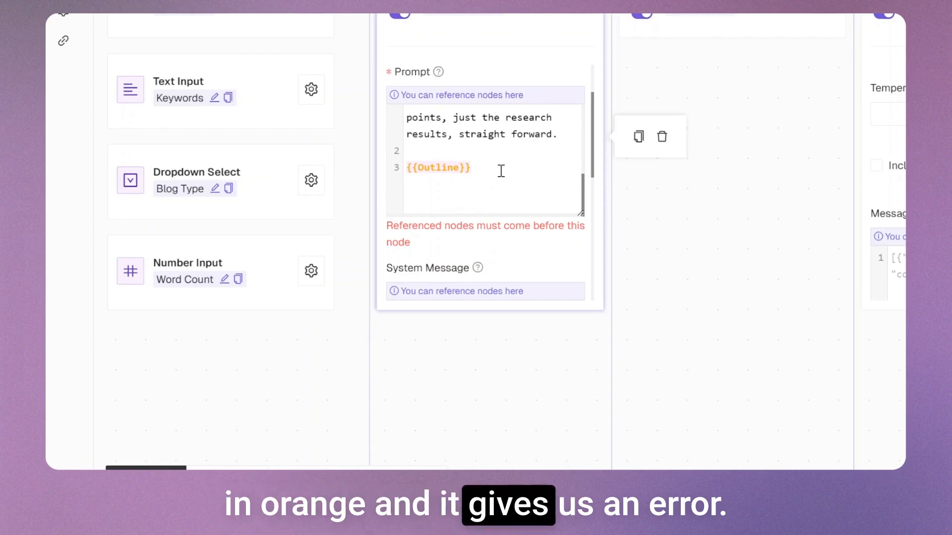
Delete the {{Outline}} reference from the end of the Research prompt
key("BackSpace")
key("BackSpace")
key("BackSpace")
key("BackSpace")
key("BackSpace")
key("BackSpace")
key("BackSpace")
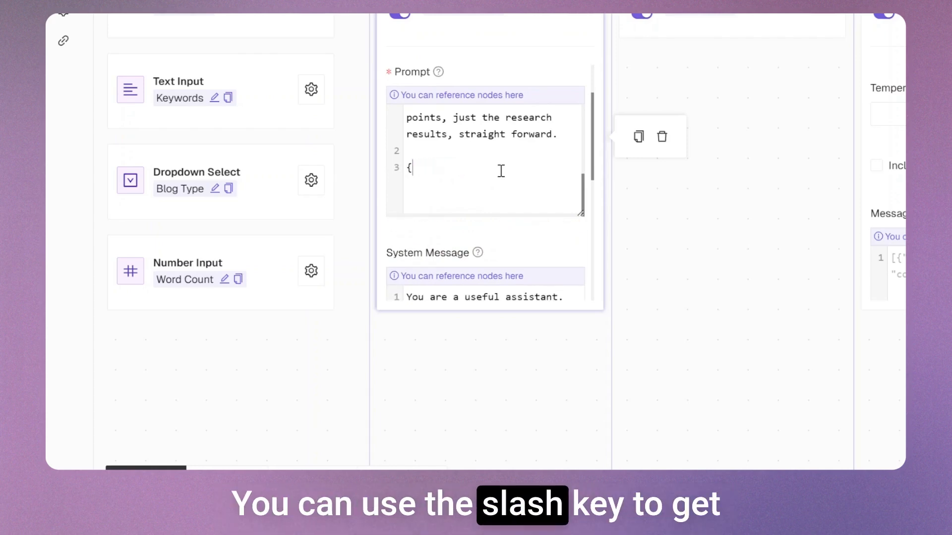
key("BackSpace")
Bring up the node reference suggestions in the Research prompt, browse to Topic, and remove the slash without inserting one
type("/")
key("Down")
key("Down")
key("Down")
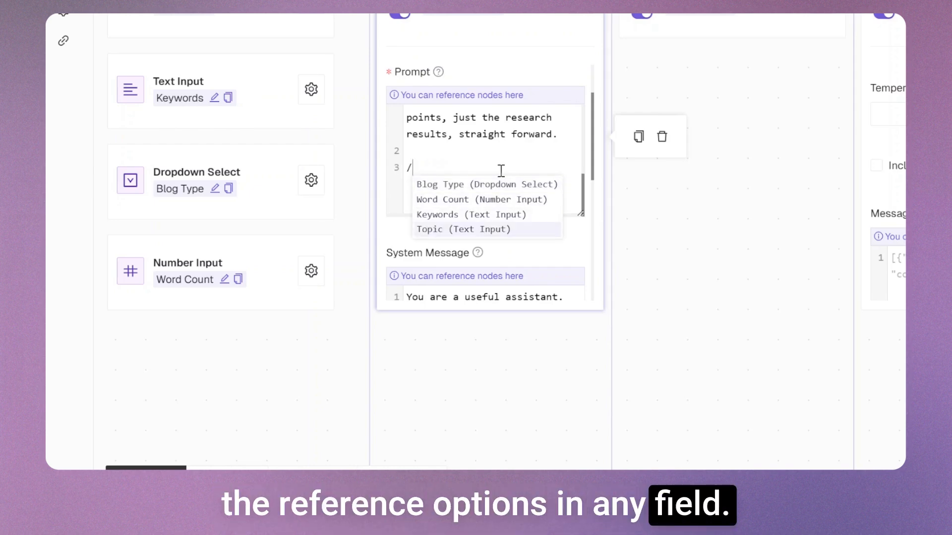
key("BackSpace")
key("BackSpace")
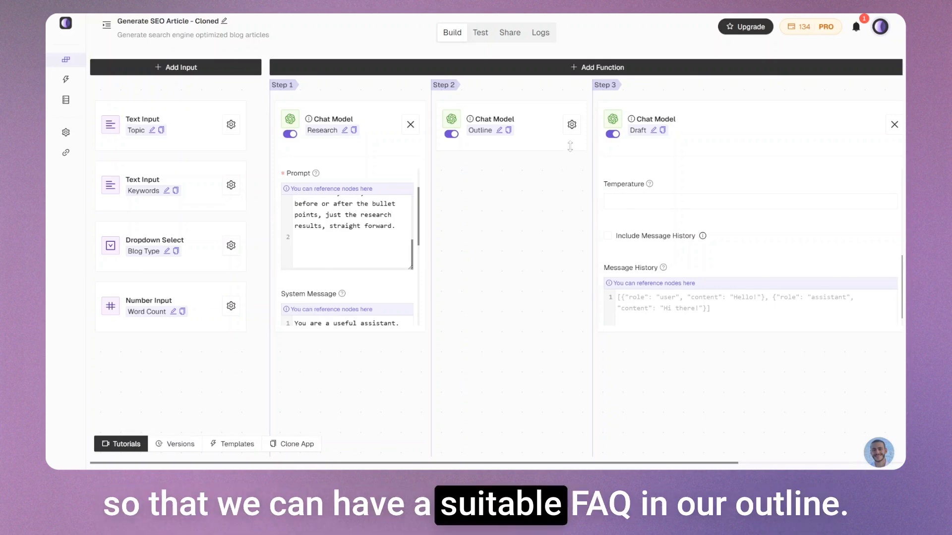
Add the People Also Ask function and move it into Step 1 beneath the Research node
left_click(572, 124)
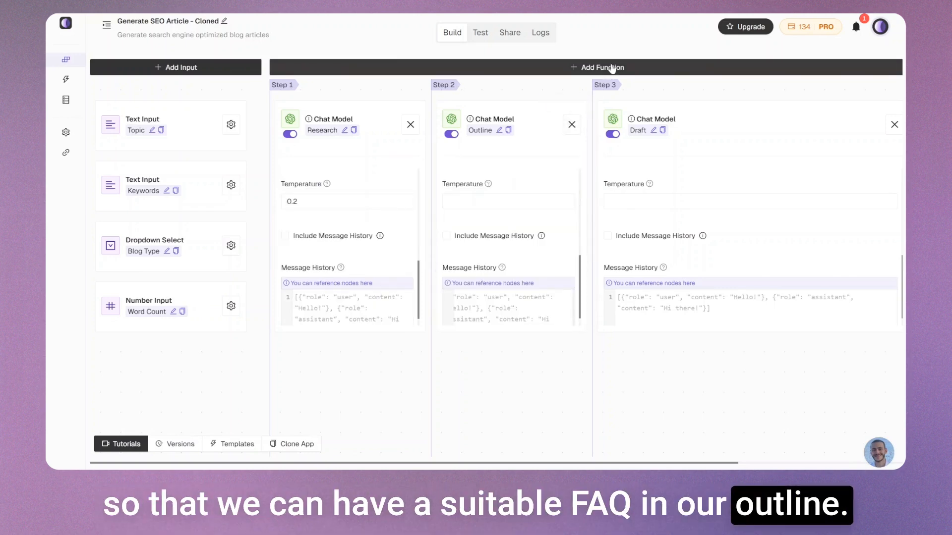
left_click(613, 68)
scroll(513, 238, "down", 4)
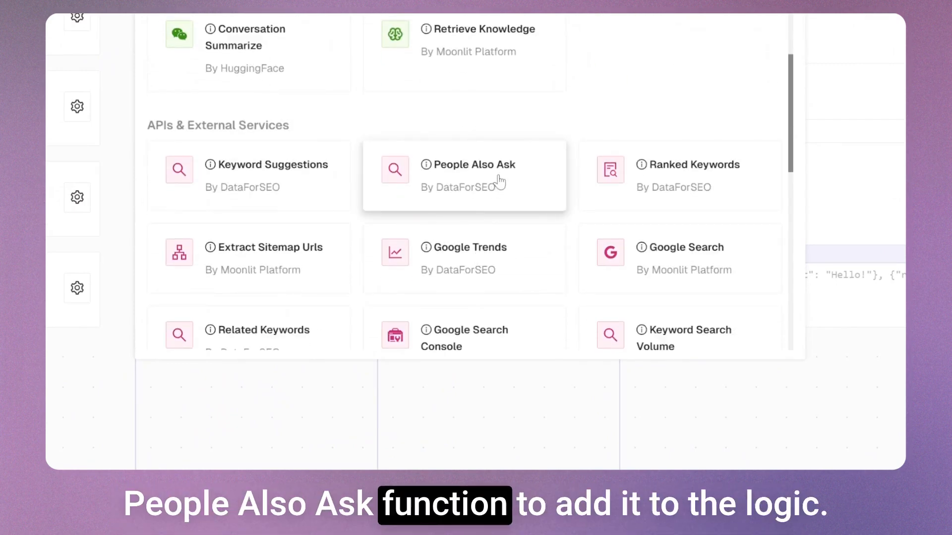
left_click(500, 182)
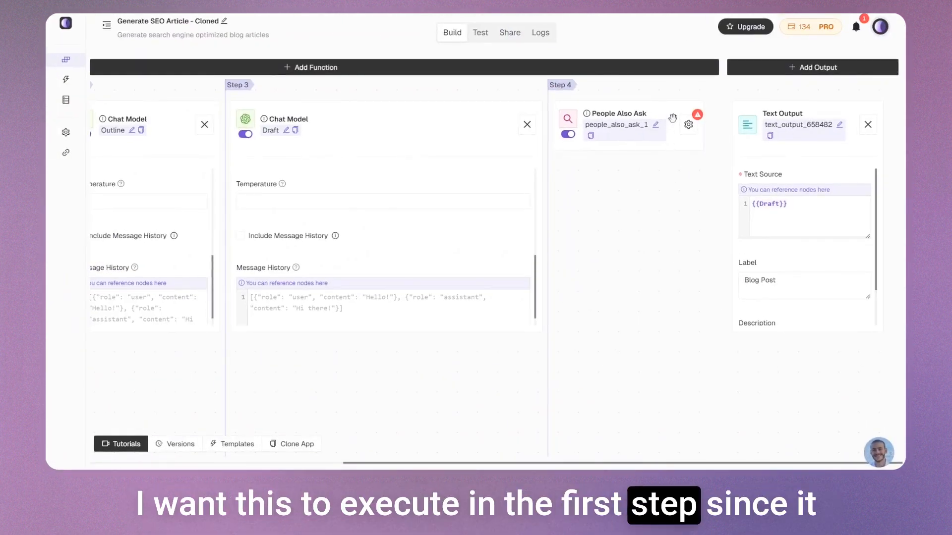
left_click_drag(672, 118, 364, 377)
left_click_drag(508, 409, 365, 353)
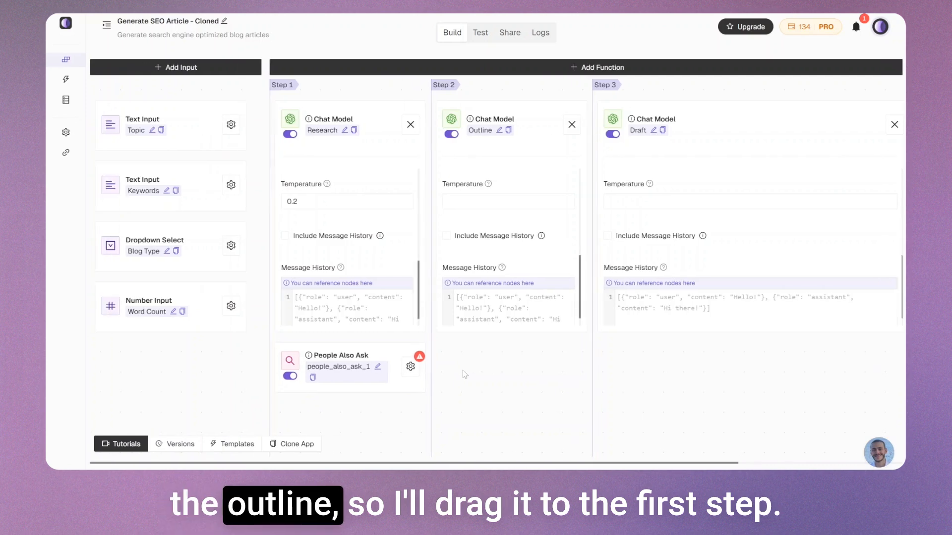
Collapse the Research node, then expand the People Also Ask node and rename its ID to PAA
left_click(411, 126)
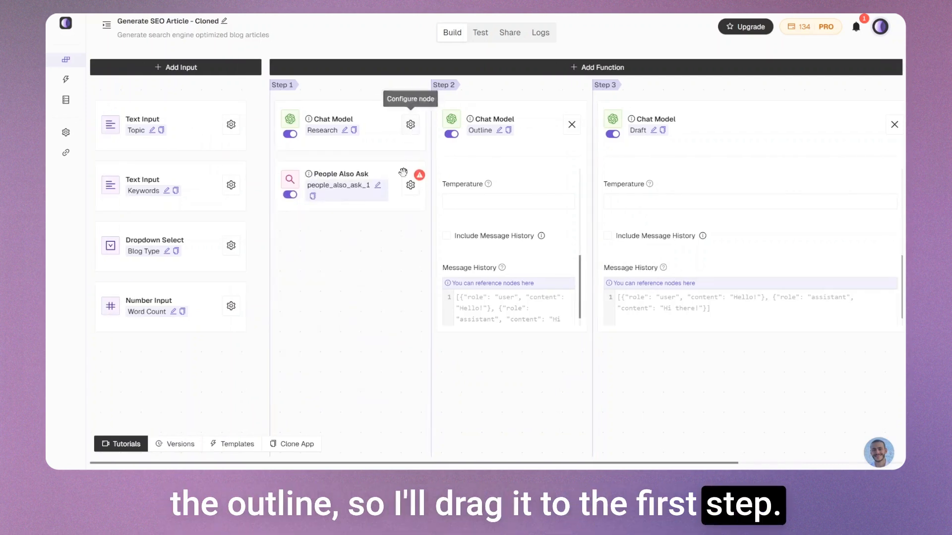
left_click(411, 185)
left_click(377, 186)
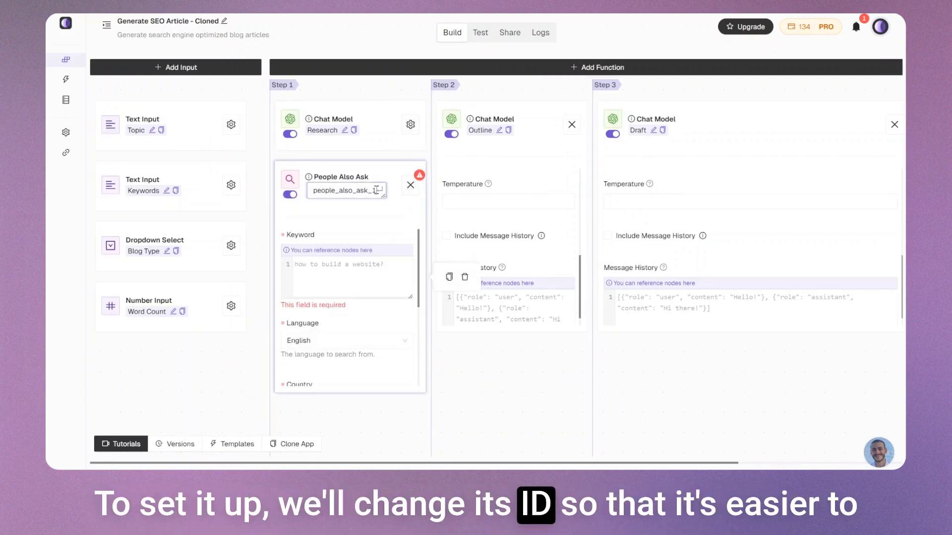
type("PA")
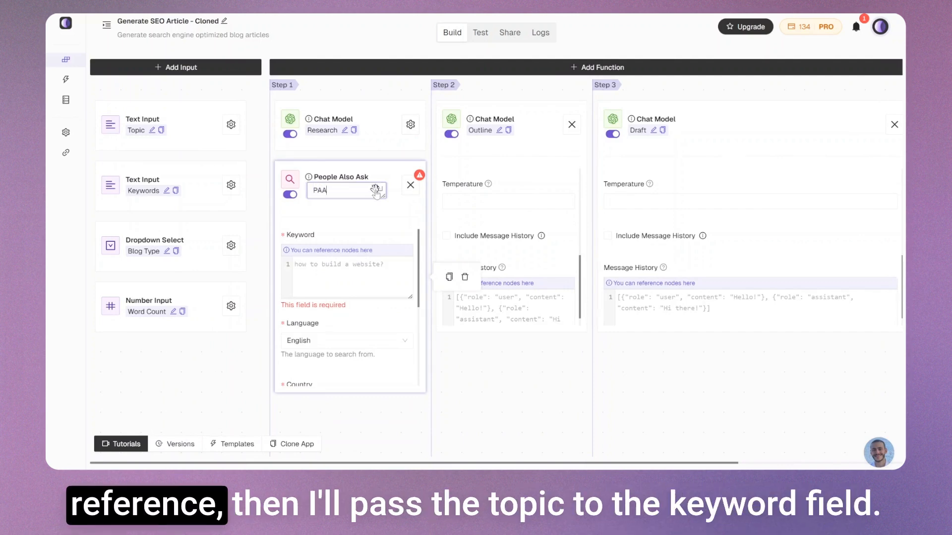
type("A")
key("Return")
Set the People Also Ask keyword to the {{Topic}} reference
left_click(356, 266)
type("/to")
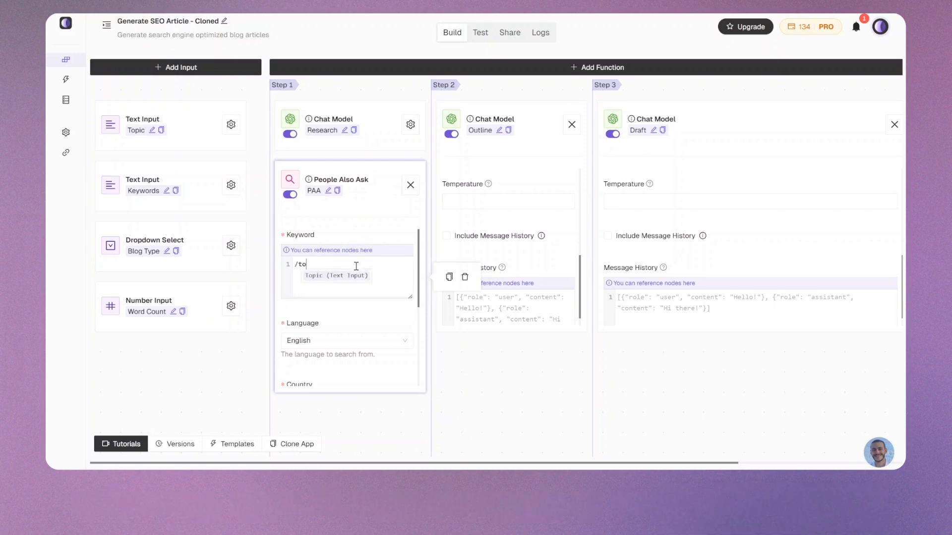
key("Return")
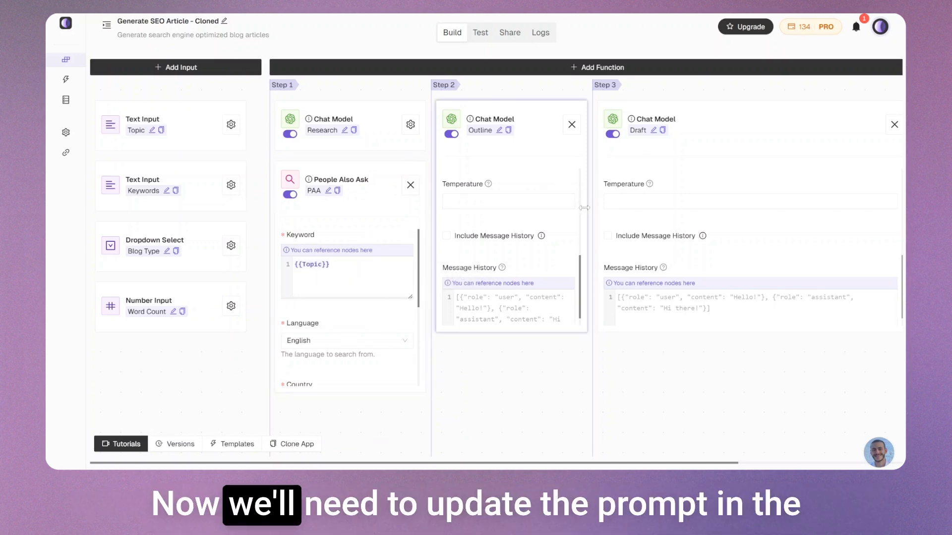
Widen the Outline node and make its prompt field taller, showing the end of the prompt
left_click_drag(587, 212, 883, 213)
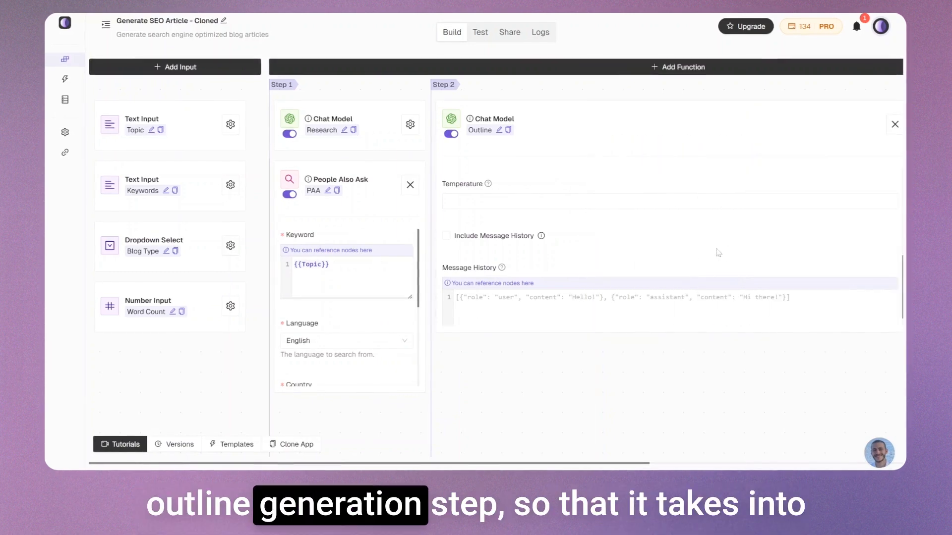
scroll(681, 265, "up", 3)
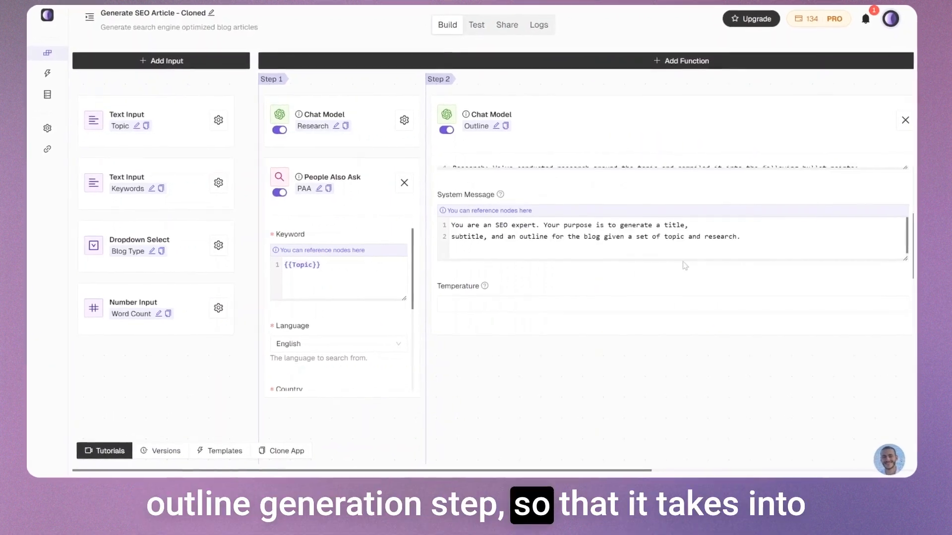
scroll(684, 266, "up", 3)
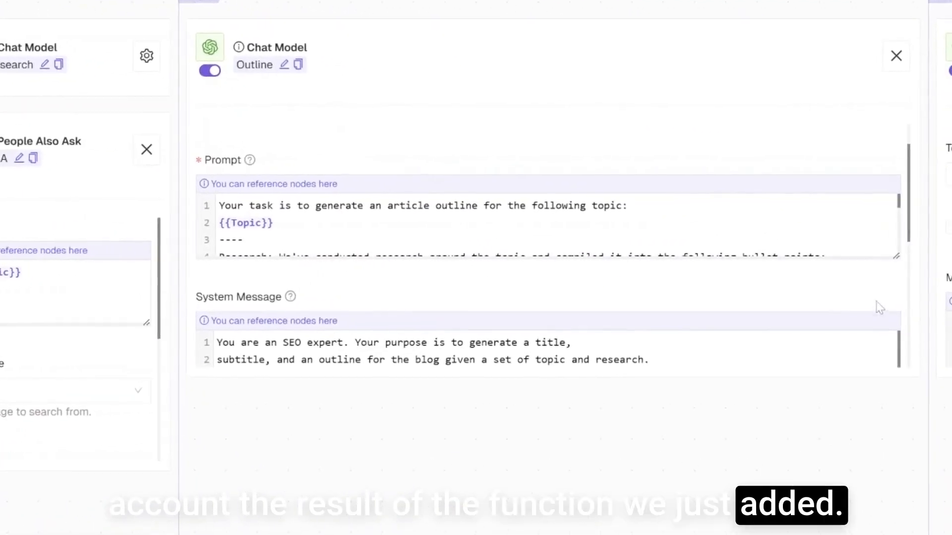
left_click_drag(901, 278, 901, 384)
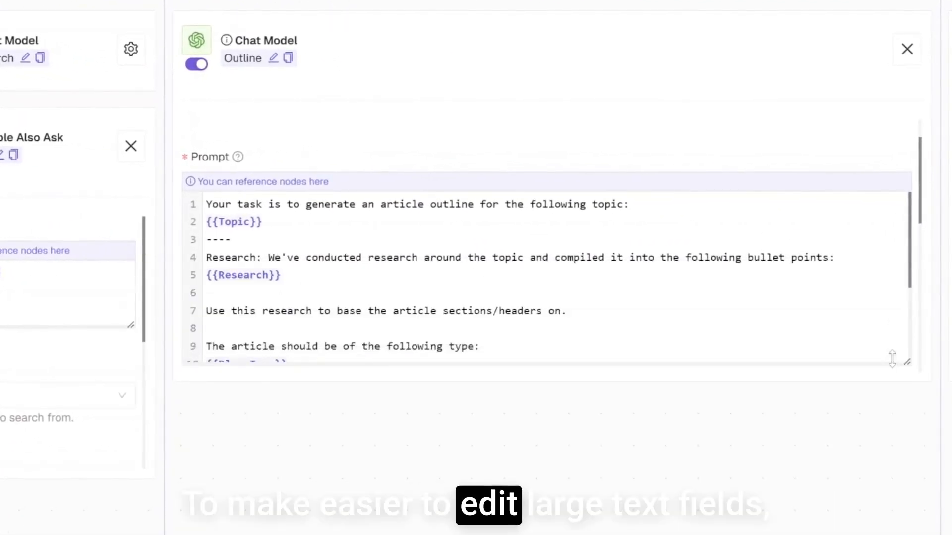
scroll(704, 306, "down", 2)
scroll(704, 306, "down", 2)
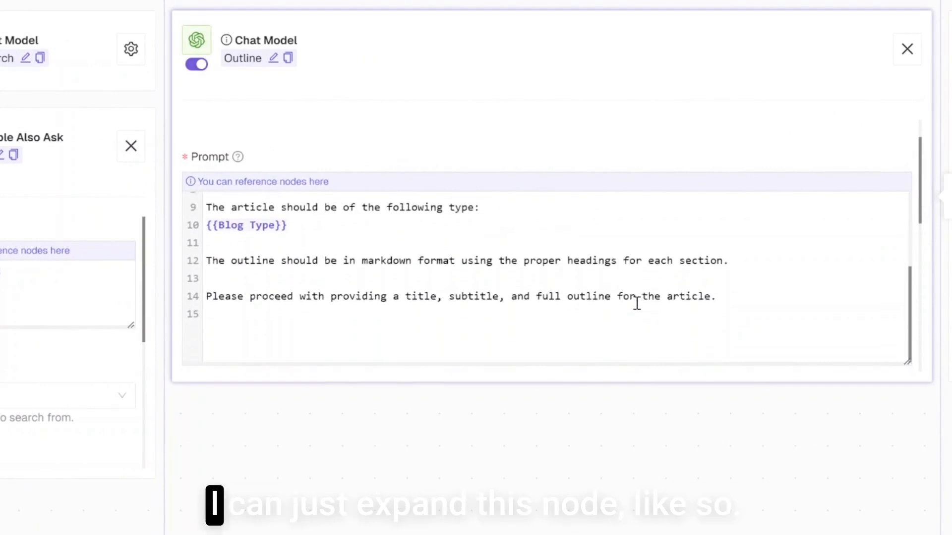
Below the markdown-format line of the Outline prompt, add "I want you to also include an faq section at the bottom"
left_click(767, 260)
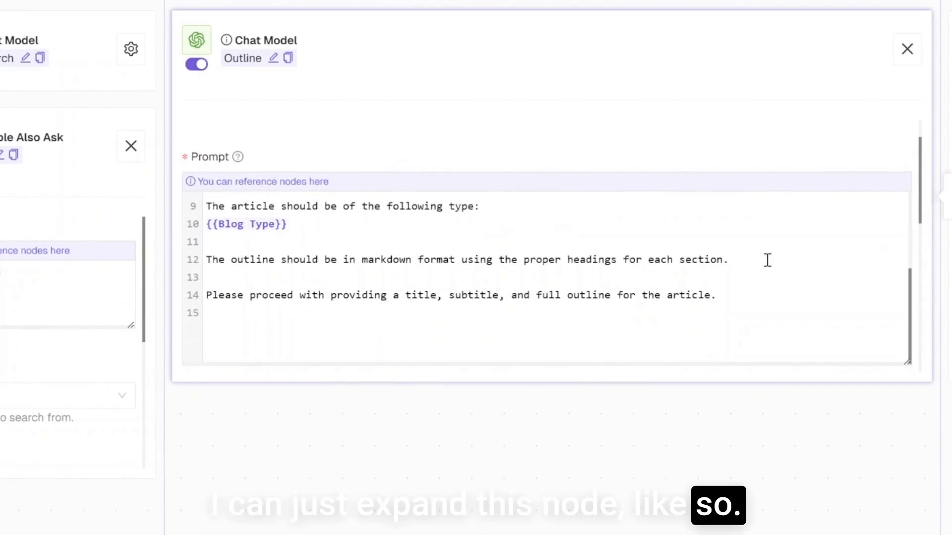
key("Return")
key("Return")
type("I want you to")
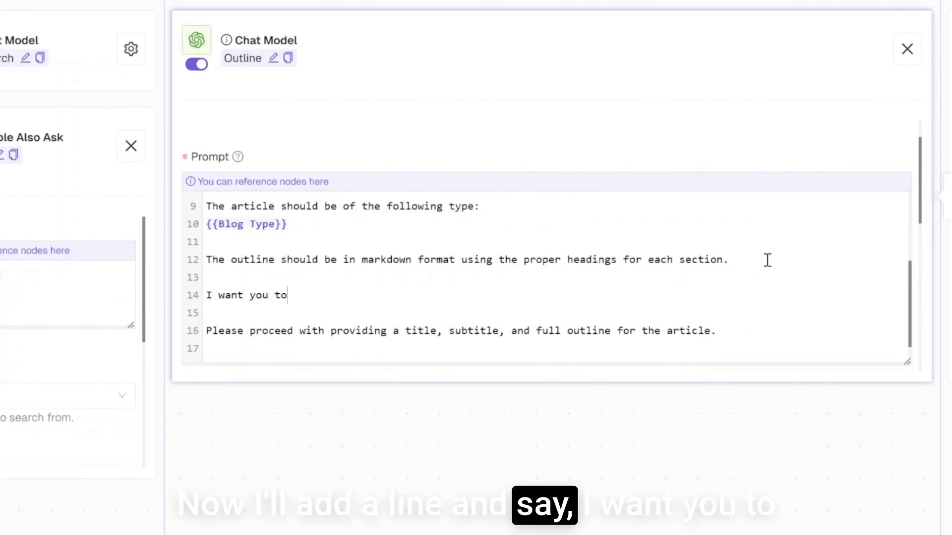
type(" also include an fa")
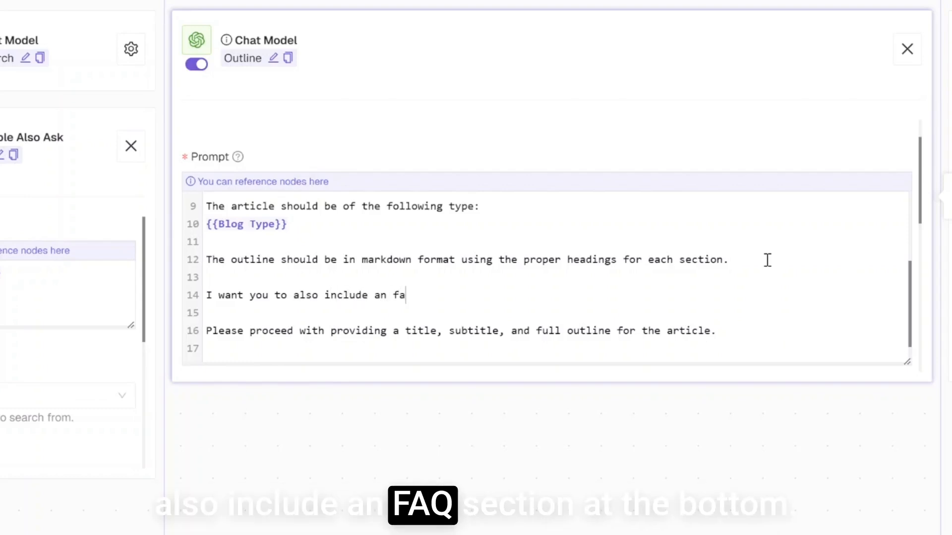
type("q section")
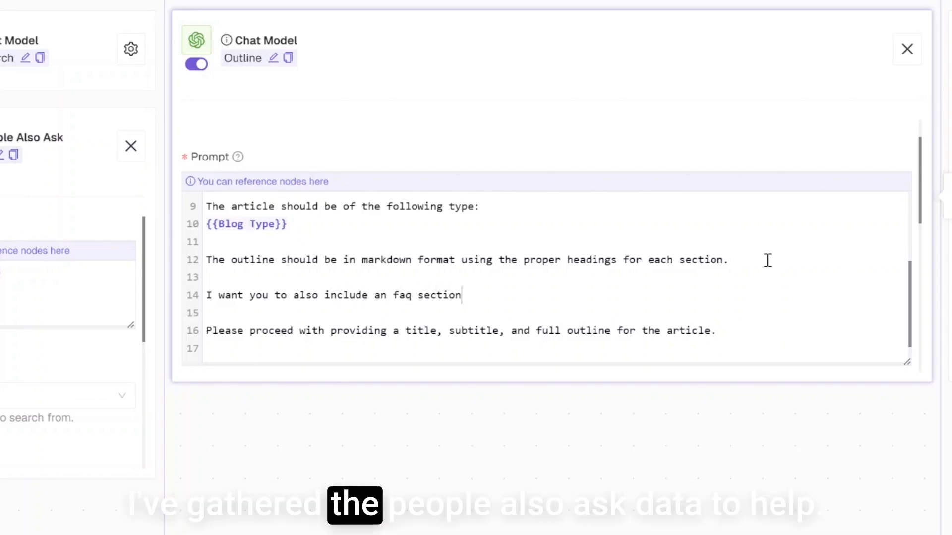
type(" at the bottom i")
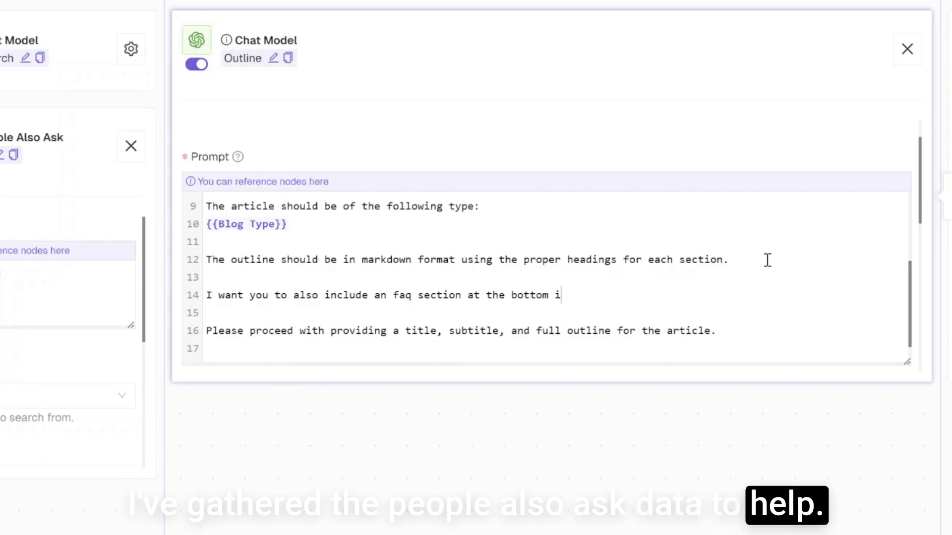
Finish the new prompt line with "ive gathered the people also ask data here:" and insert a reference to the PAA node
type("ve gather")
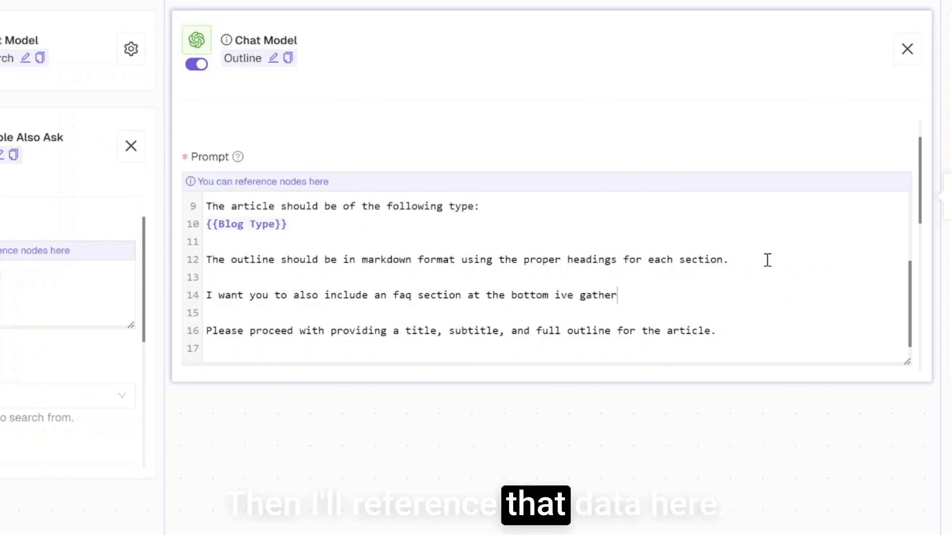
type("ed the FA")
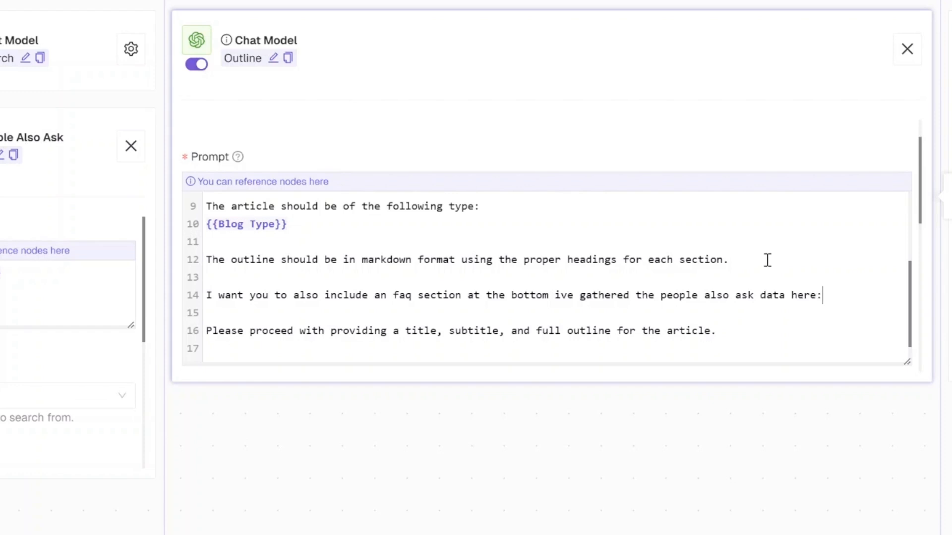
type("aa")
key("Return")
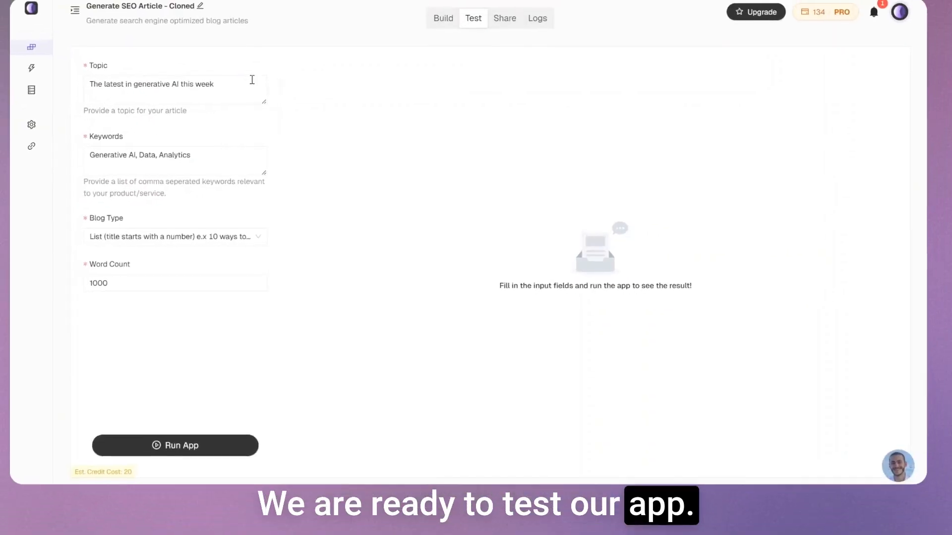
For the app test, replace the topic with "How to leverage generative AI for Content"
left_click(241, 89)
key("super+a")
type("H")
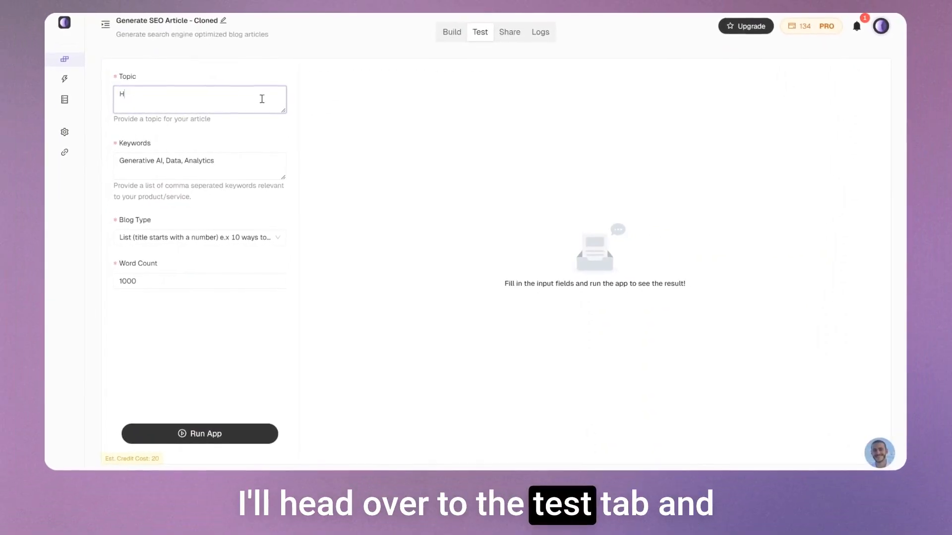
type("ow to lever")
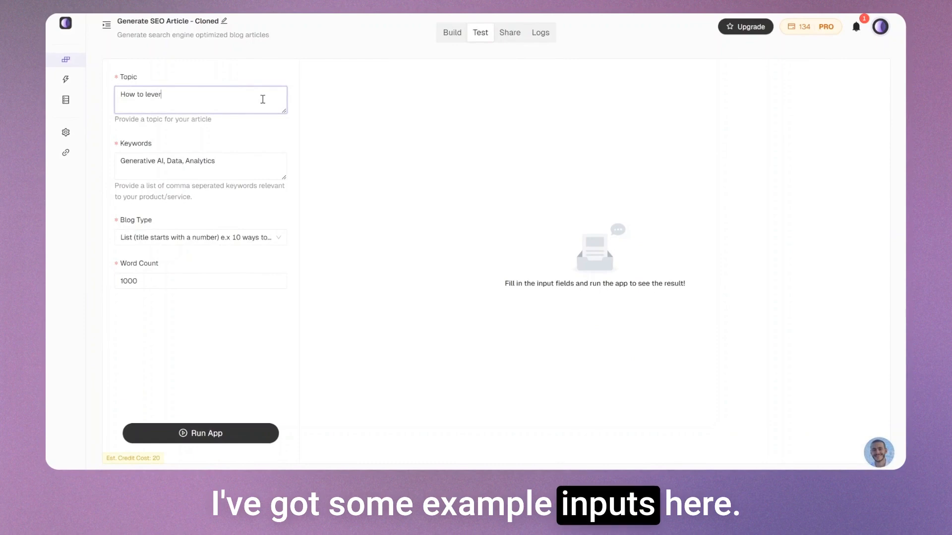
type("age generative ")
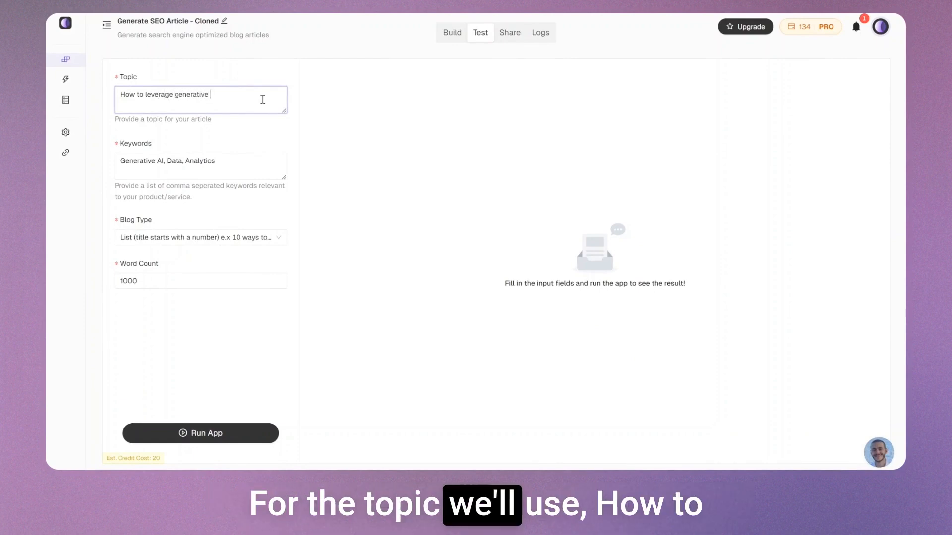
type("AI for Content")
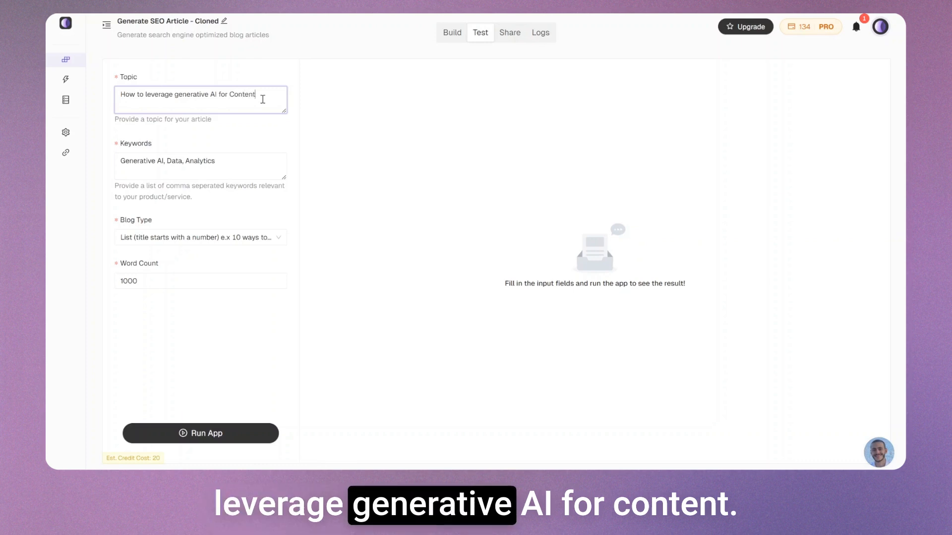
Change the test keywords to "Generative AI, Marketing, content" and the blog type to How-to
key("Tab")
double_click(173, 164)
left_click(255, 165, "shift")
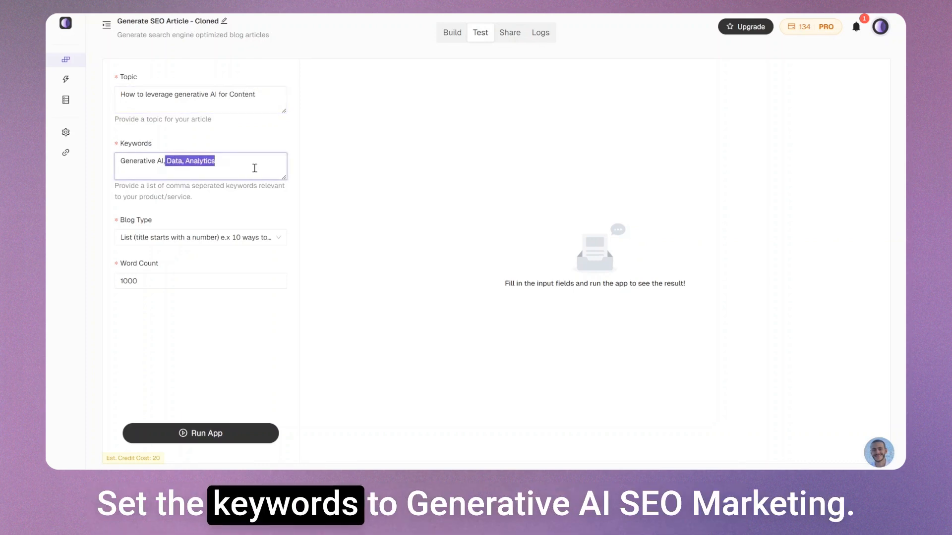
type("Makr")
key("BackSpace")
key("BackSpace")
type("rketin")
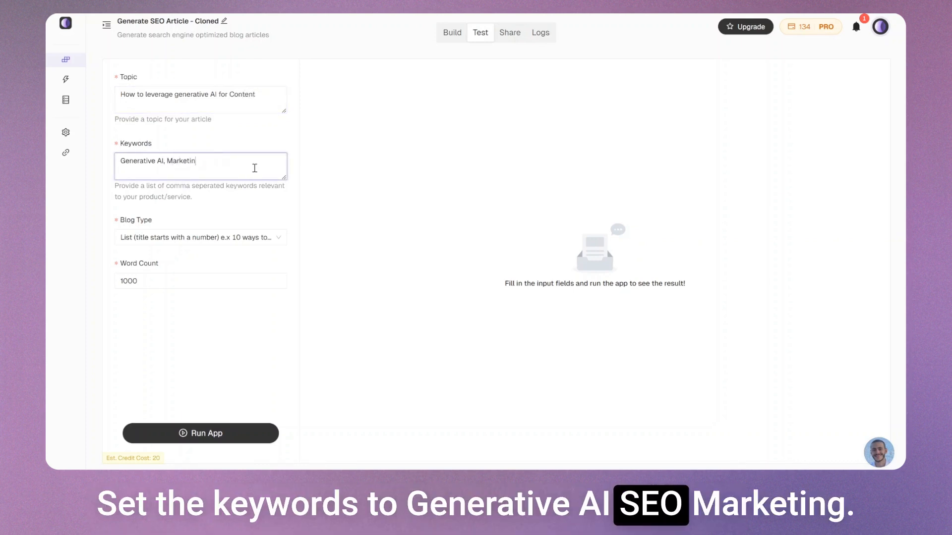
type("g, content")
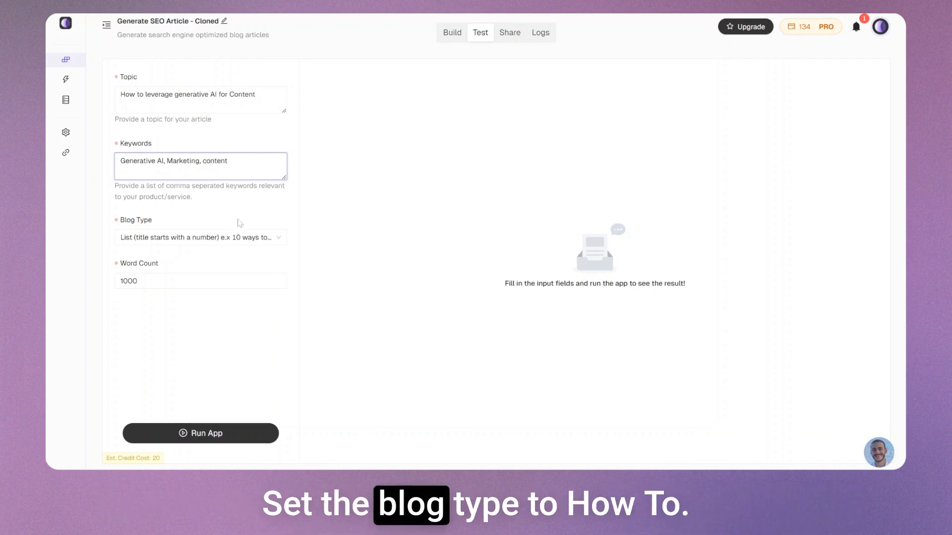
left_click(236, 238)
left_click(209, 276)
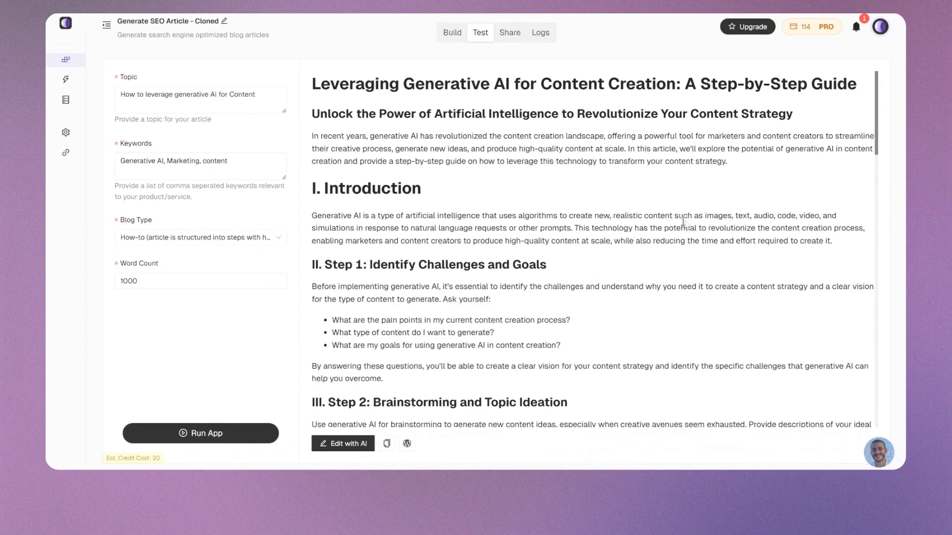
Read through the generated article to its end and examine the questions and answers in the FAQ section
scroll(683, 221, "down", 20)
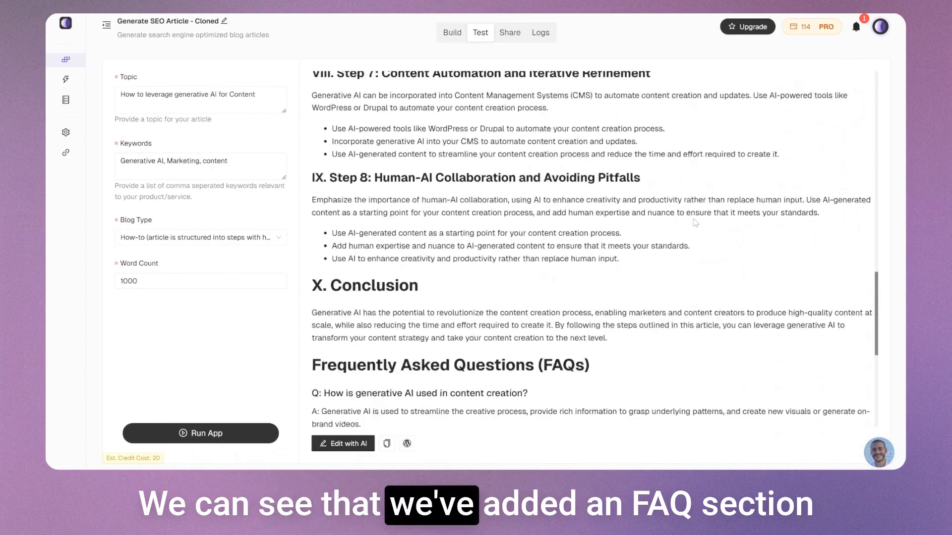
scroll(696, 223, "down", 6)
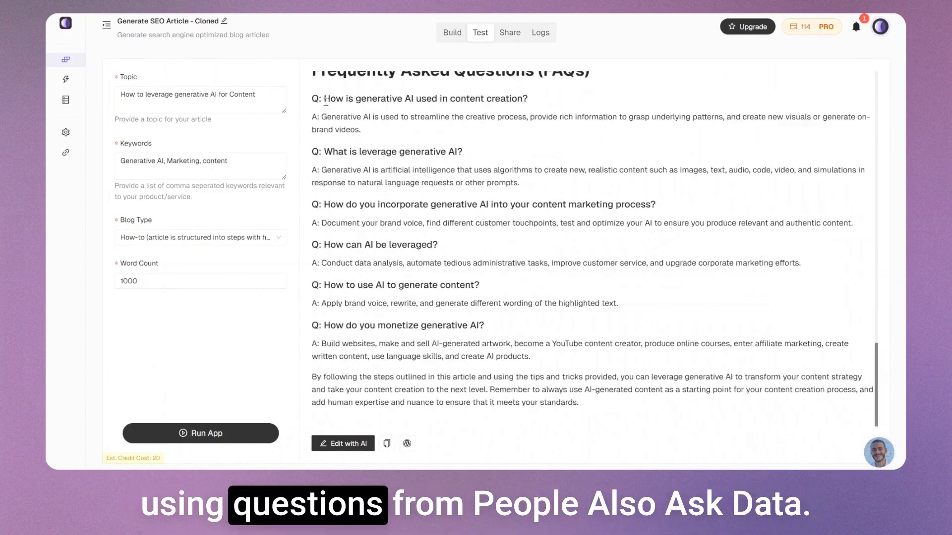
left_click_drag(318, 99, 555, 403)
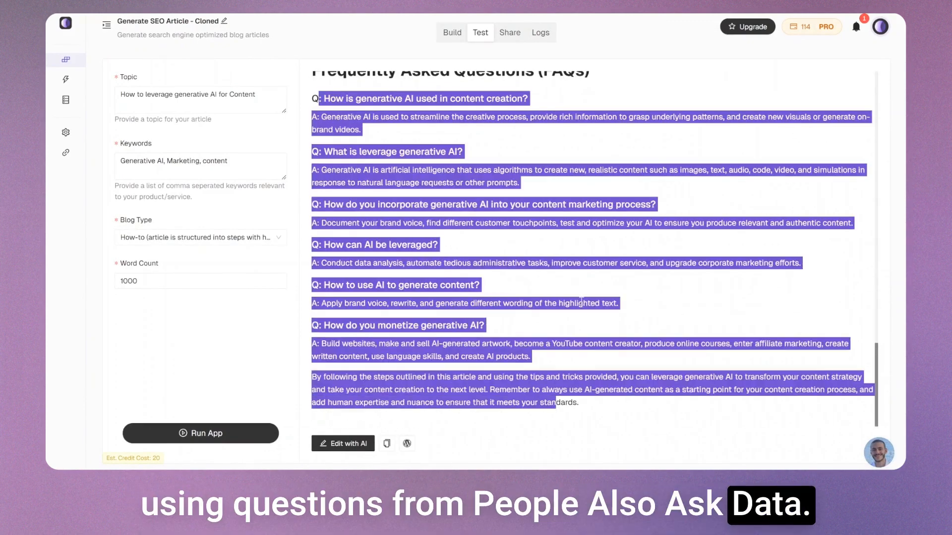
left_click(582, 301)
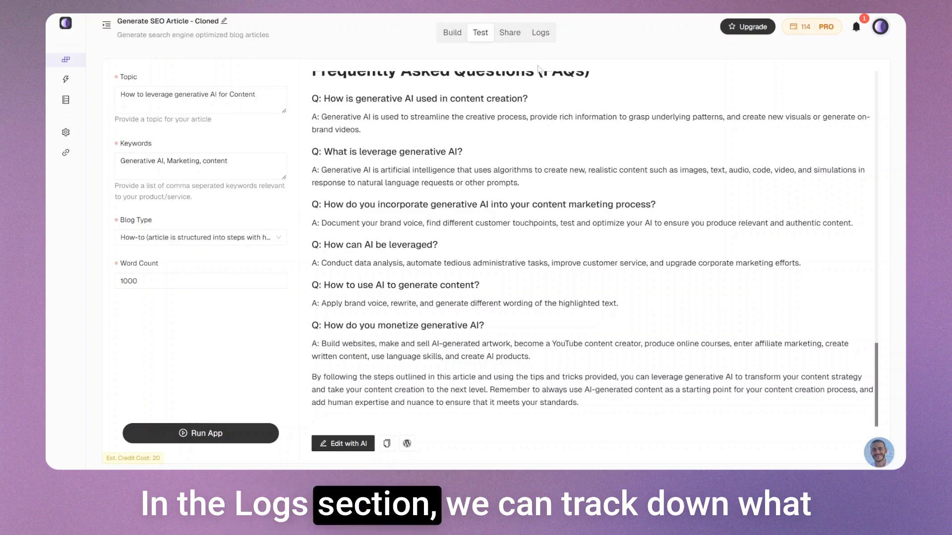
Examine the People Also Ask result in the logs of the test run and return to the workflow builder
left_click(540, 32)
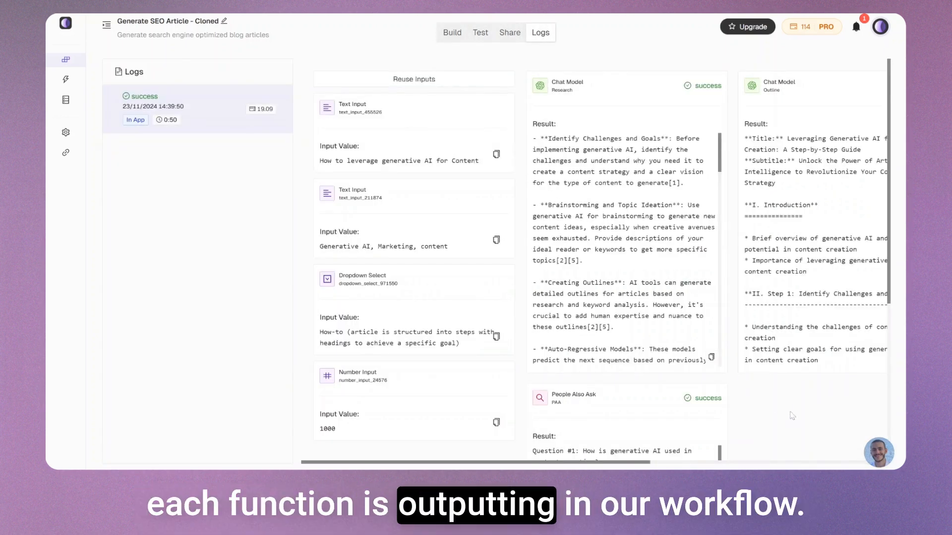
scroll(792, 416, "down", 3)
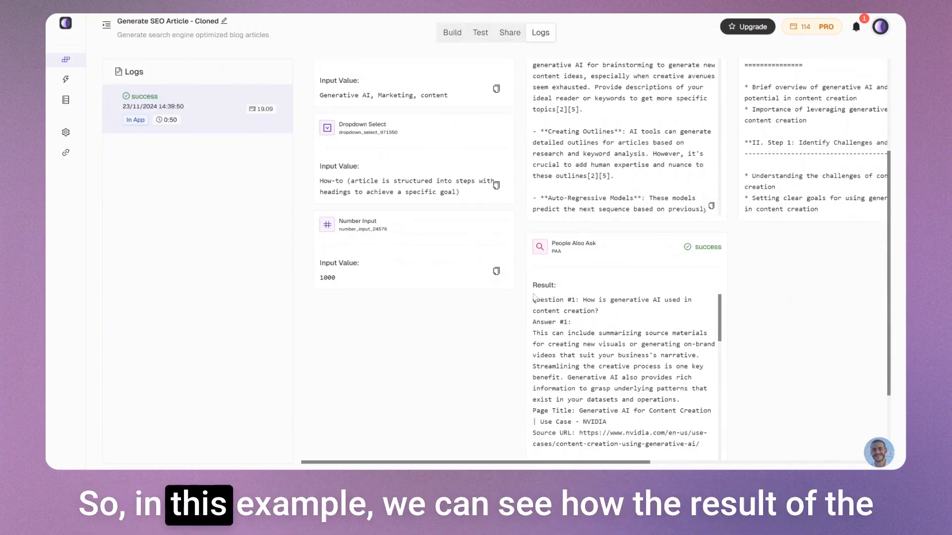
left_click_drag(533, 300, 684, 444)
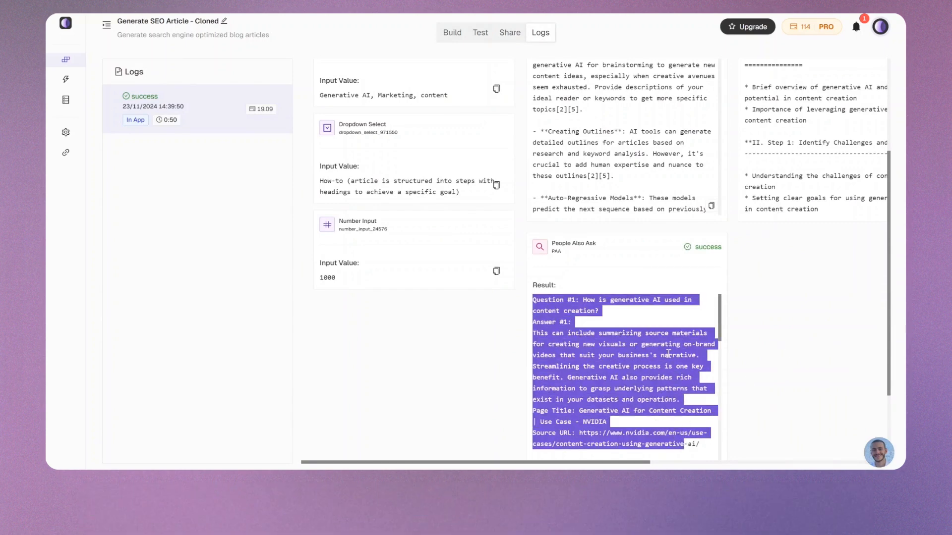
left_click(505, 161)
left_click(452, 32)
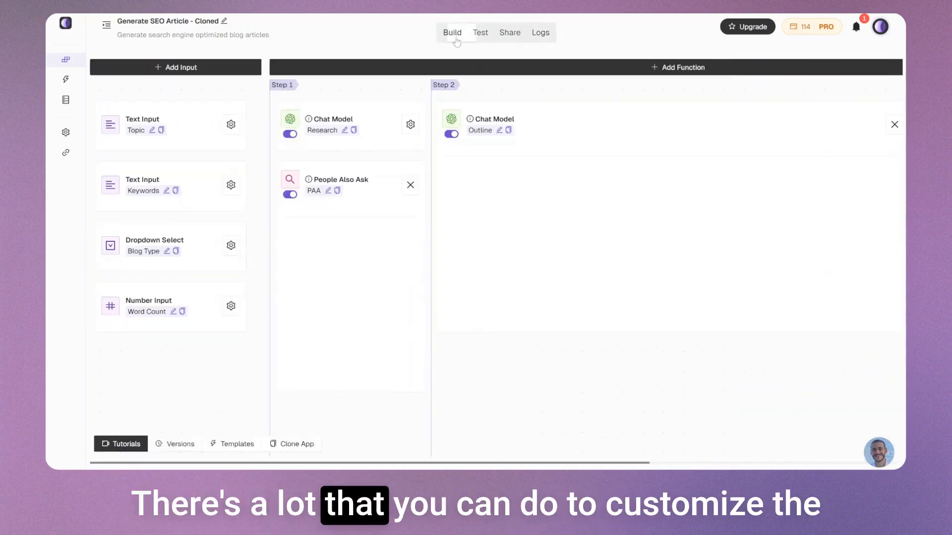